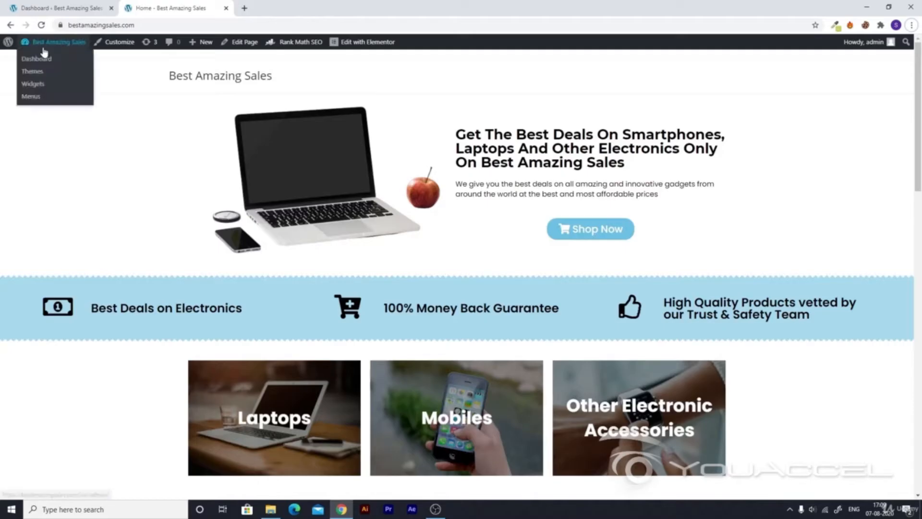
Step: Create a new navigation menu named Header Menu from the site's admin menu settings
click(37, 59)
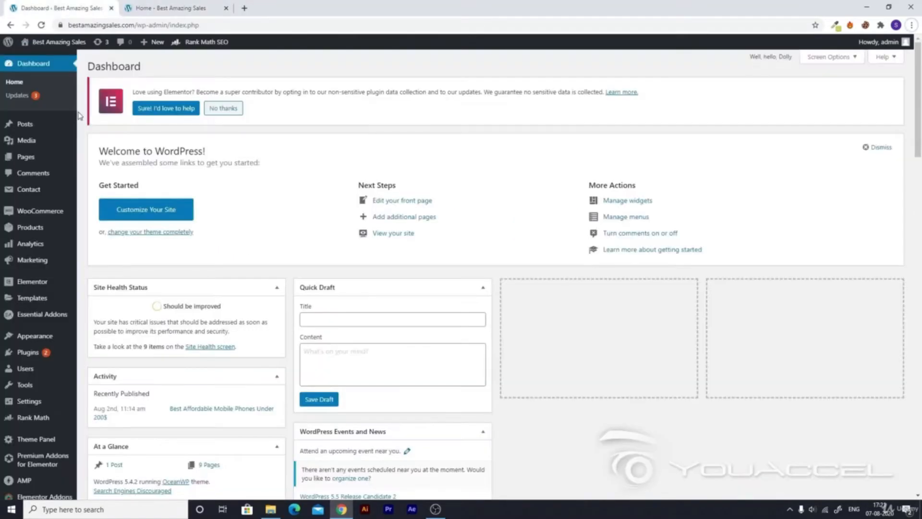
mouse_move(34, 342)
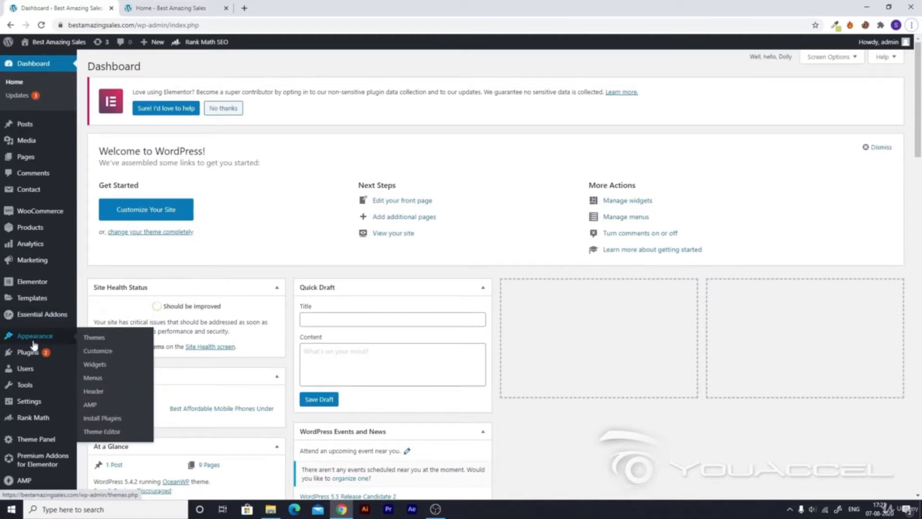
click(96, 377)
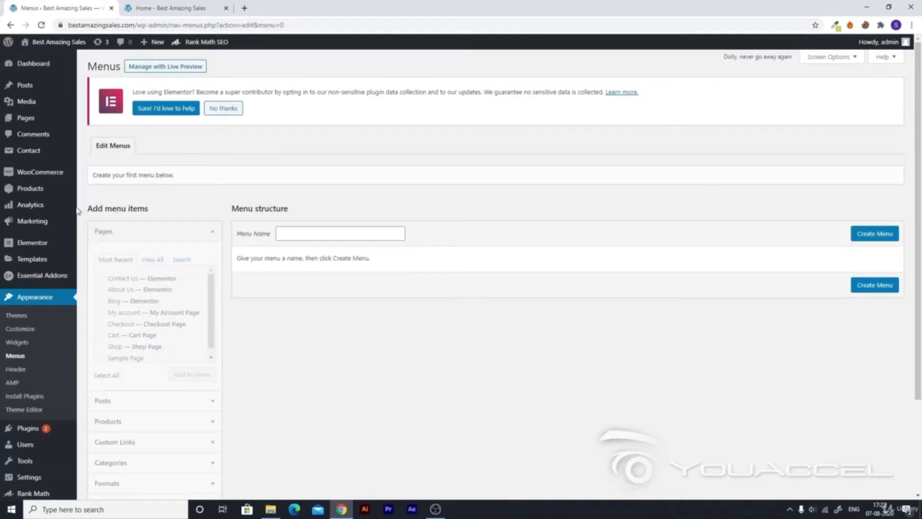
click(338, 234)
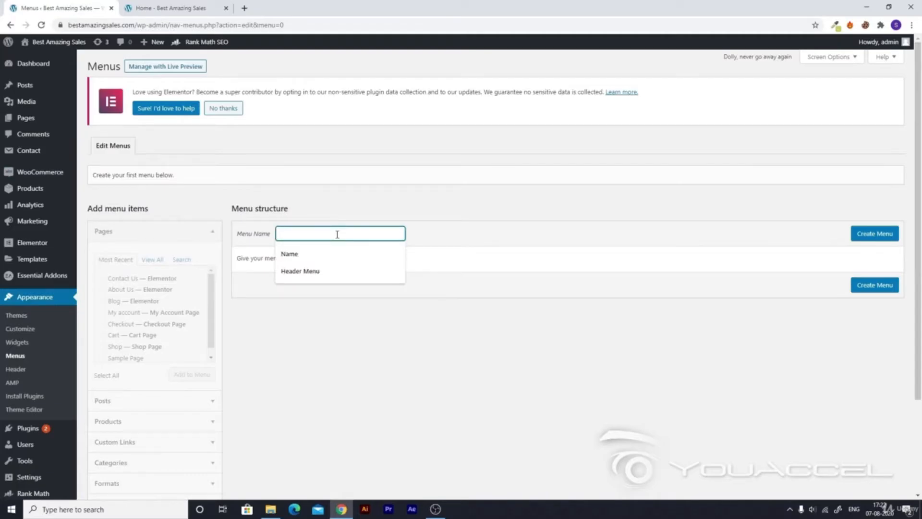
click(338, 271)
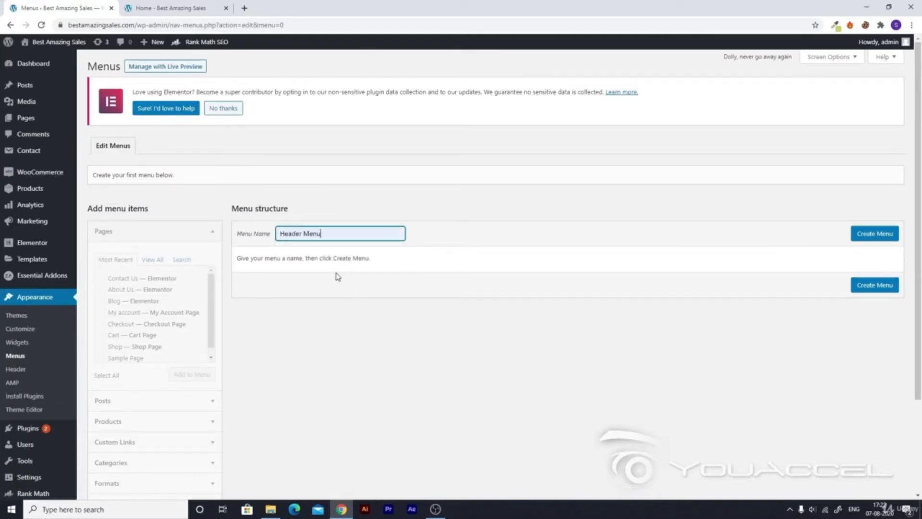
click(879, 234)
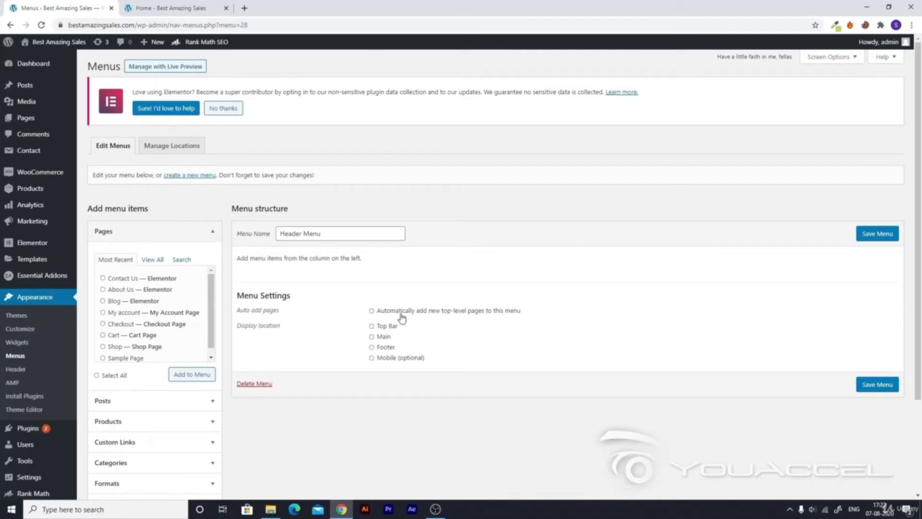
Step: Assign Header Menu to the Main display location and save it
drag(93, 209, 145, 209)
click(260, 312)
drag(253, 295, 281, 308)
click(281, 307)
click(372, 337)
click(877, 385)
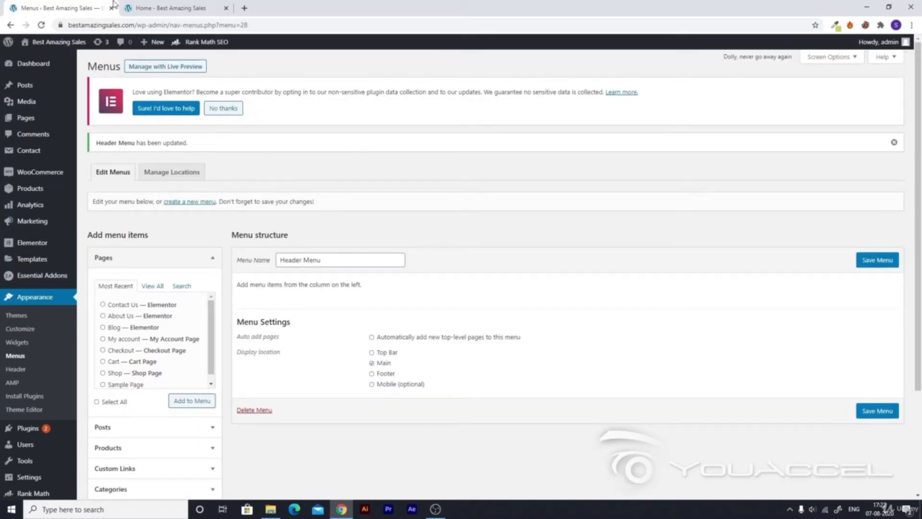
Step: Compare the menu's display location options with the header and footer areas of the site's home page
click(175, 8)
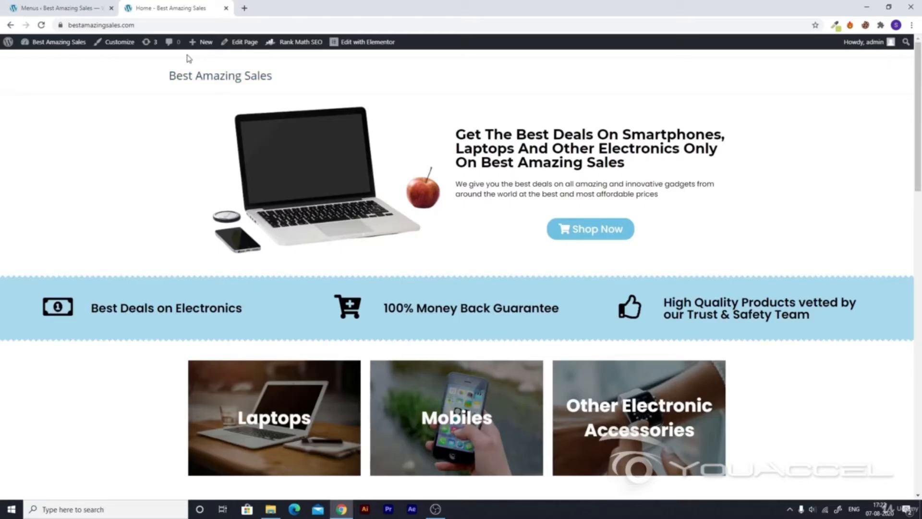
click(58, 8)
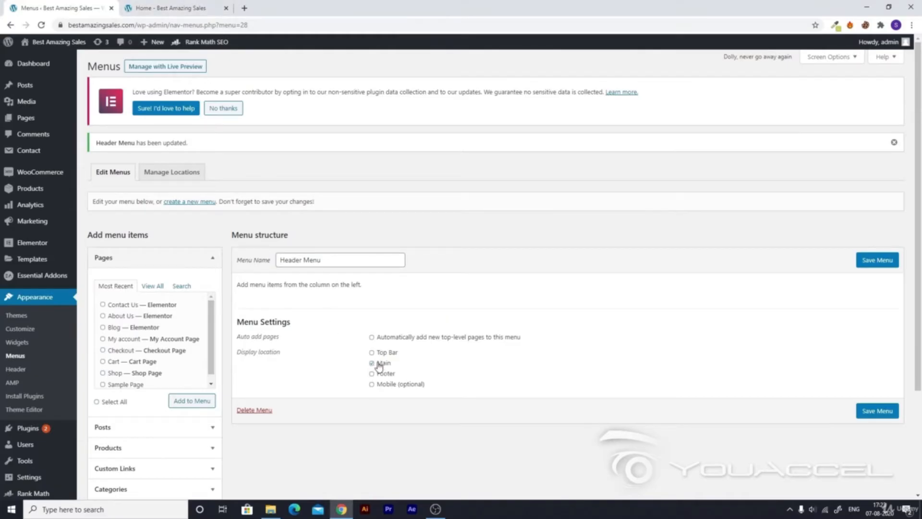
click(209, 6)
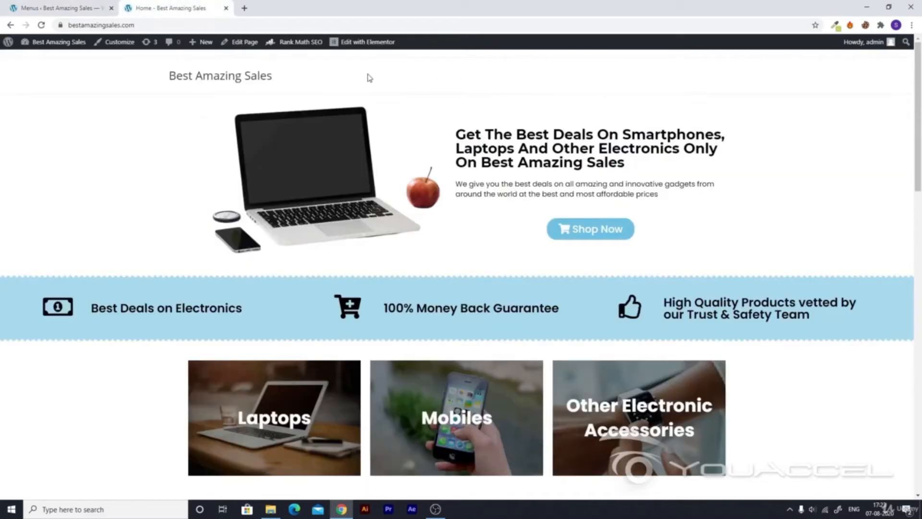
click(6, 6)
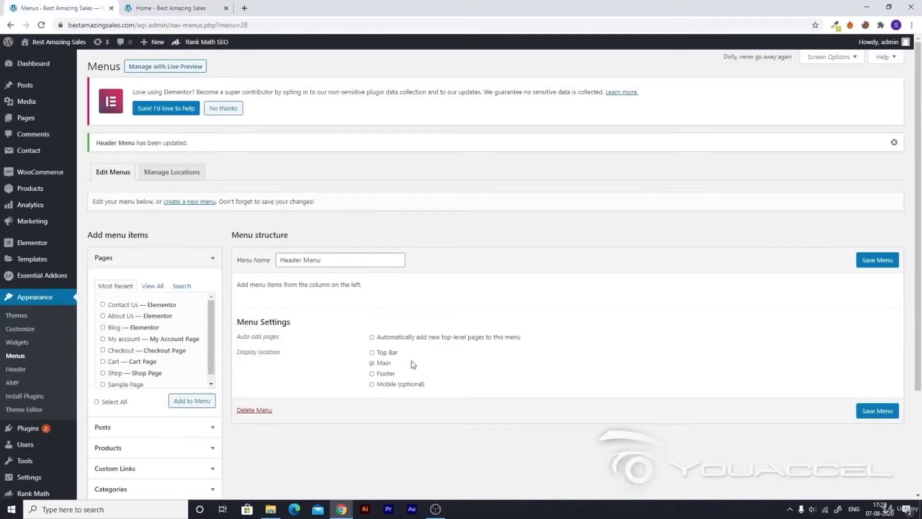
click(173, 7)
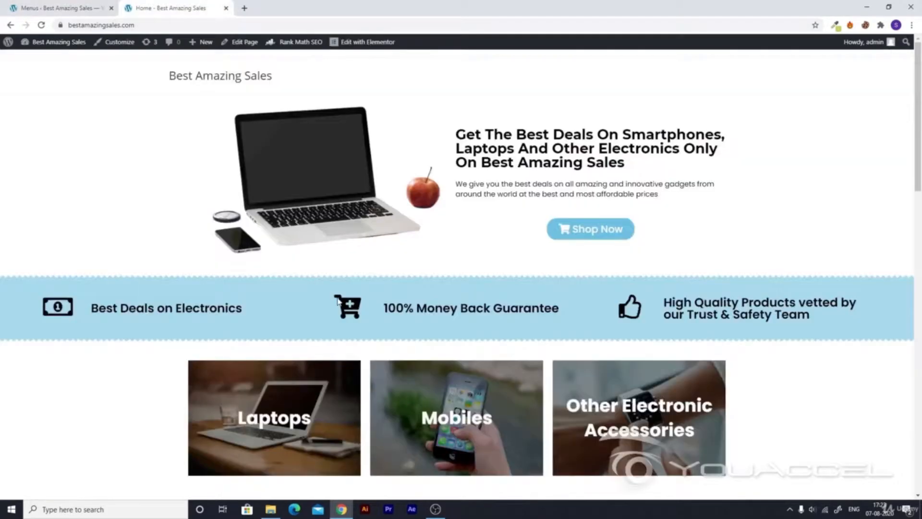
scroll(339, 301, down, 10)
scroll(339, 301, down, 10)
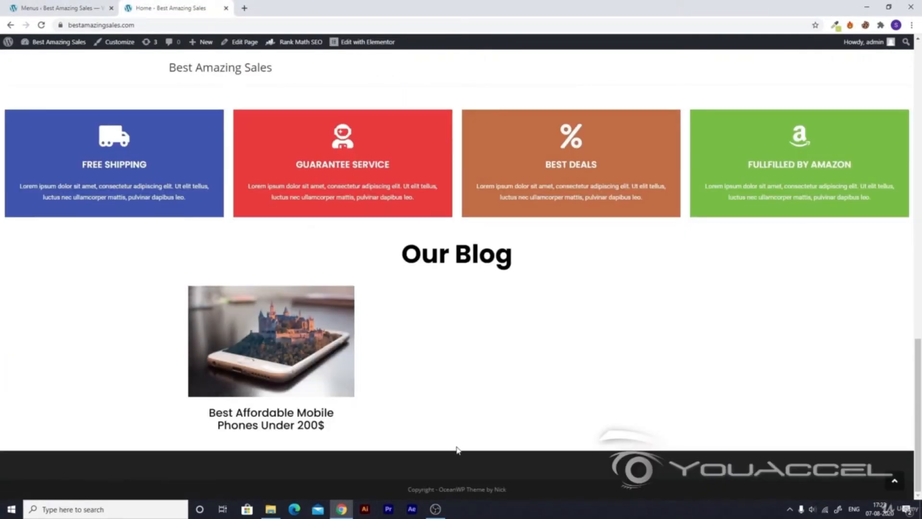
click(7, 7)
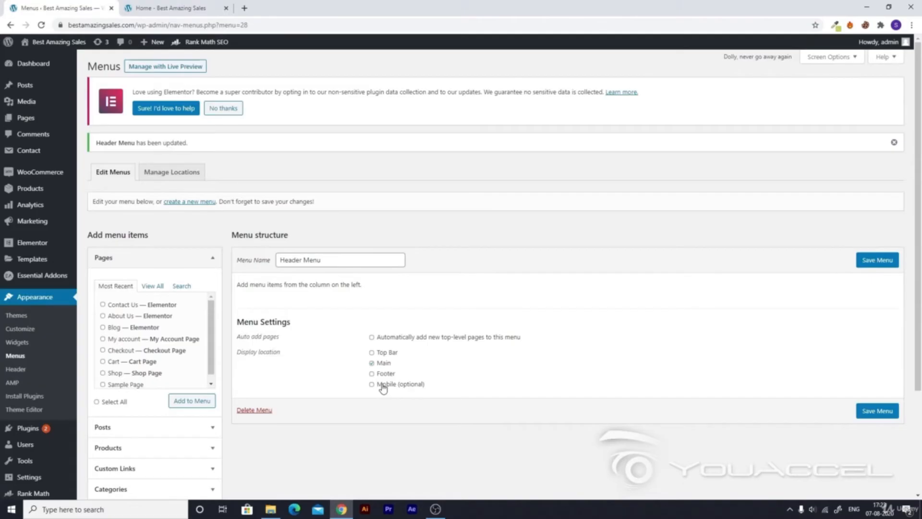
click(243, 7)
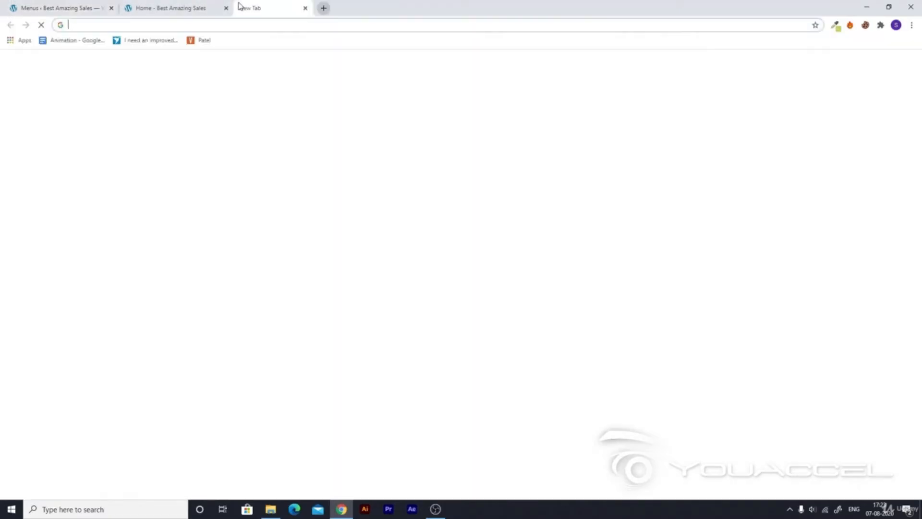
click(154, 5)
scroll(520, 187, up, 19)
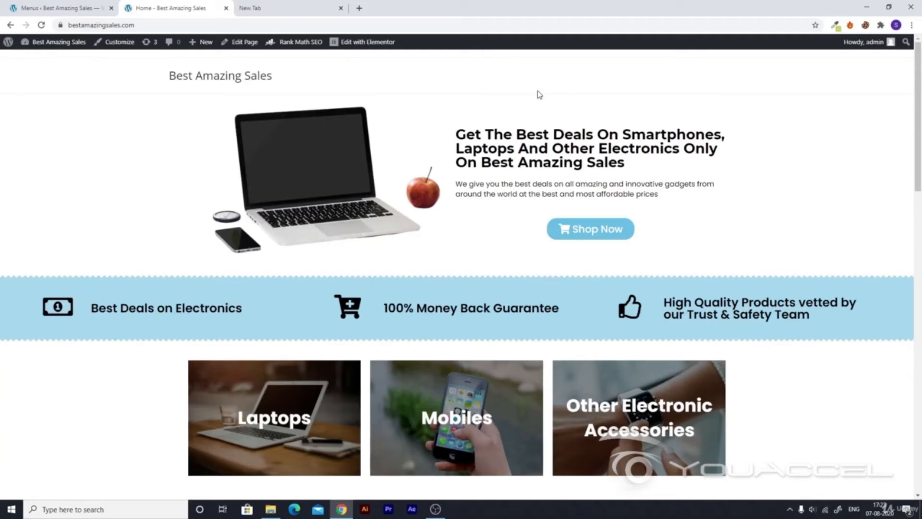
click(29, 8)
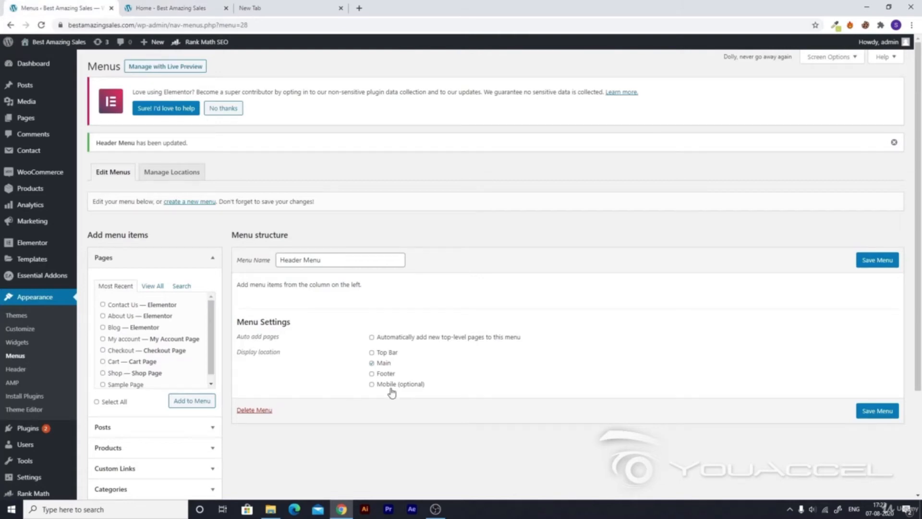
Step: Add the Contact Us, About Us, Blog, My account and Shop pages to Header Menu
scroll(166, 331, down, 1)
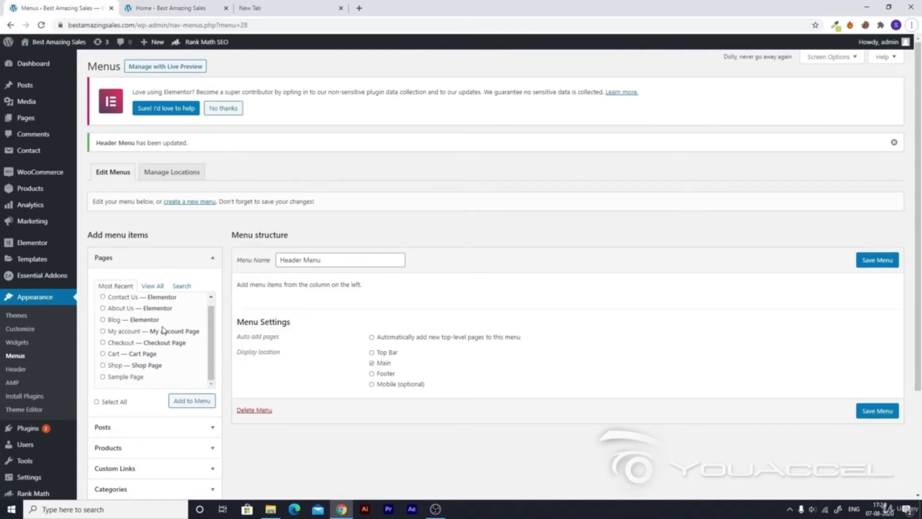
scroll(148, 317, up, 1)
click(103, 304)
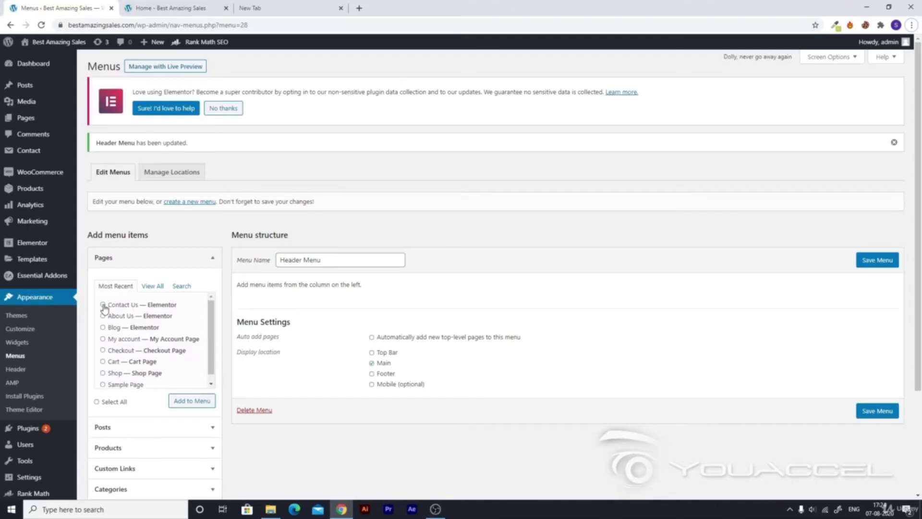
click(107, 315)
click(104, 328)
click(104, 338)
scroll(117, 346, down, 1)
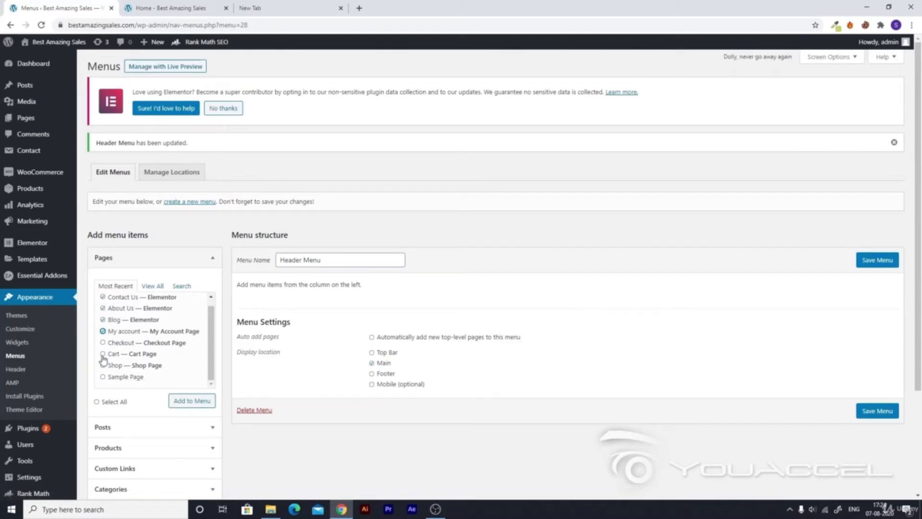
click(103, 366)
click(197, 403)
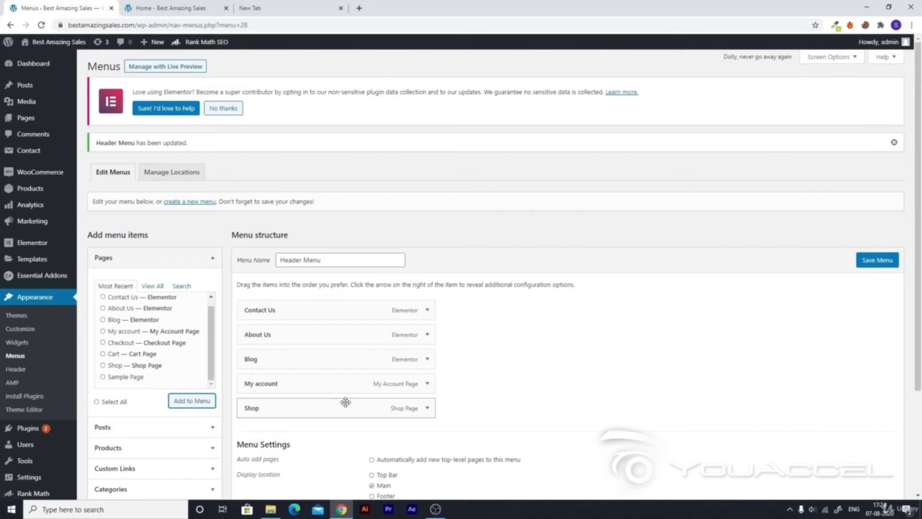
Step: Save Header Menu and reload the site's home page to check its header navigation
click(876, 260)
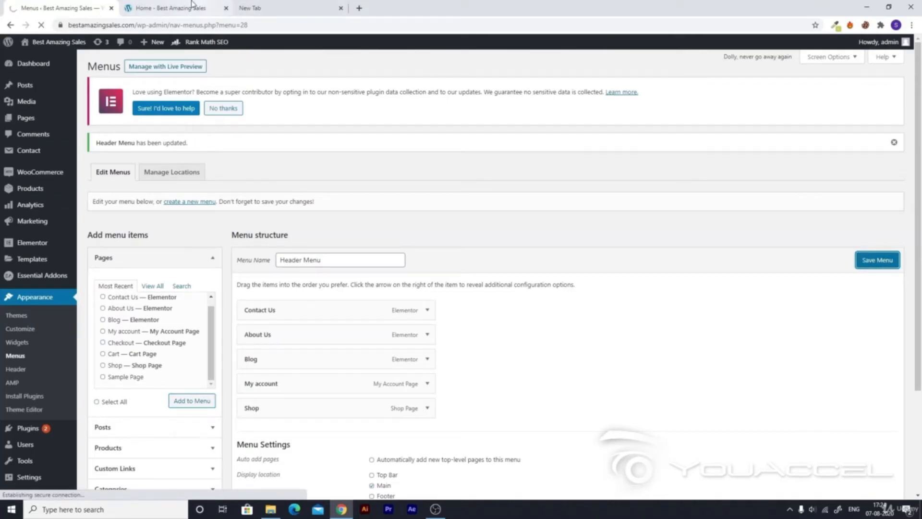
click(171, 8)
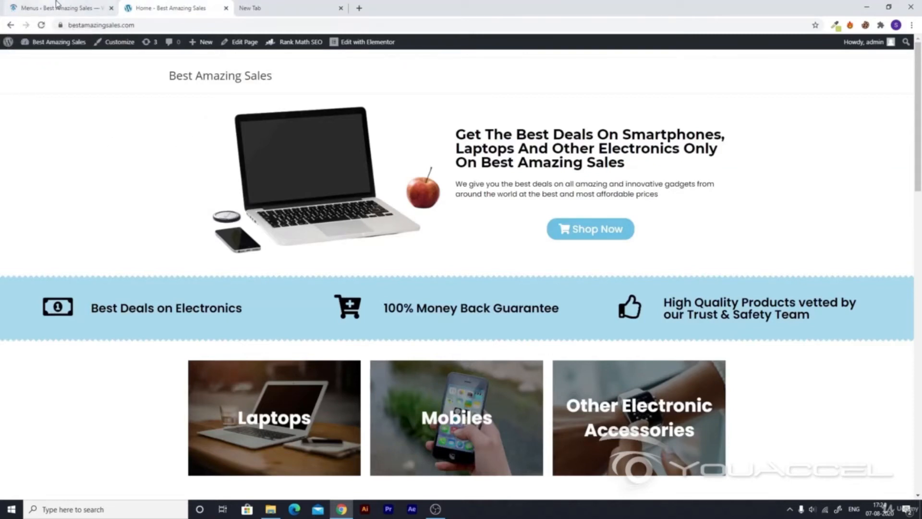
click(41, 25)
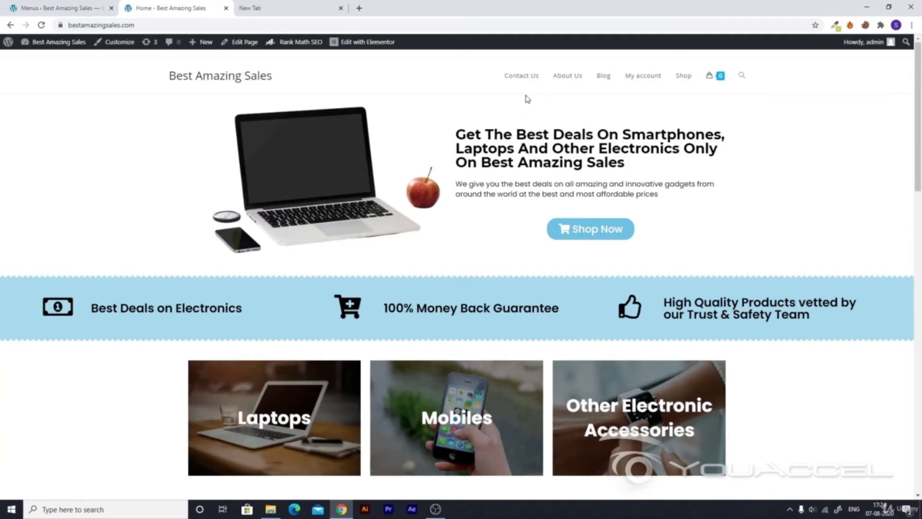
Step: Reorder Header Menu as Shop, Blog, My account, Contact Us, About Us and save it
key(ctrl+shift+Tab)
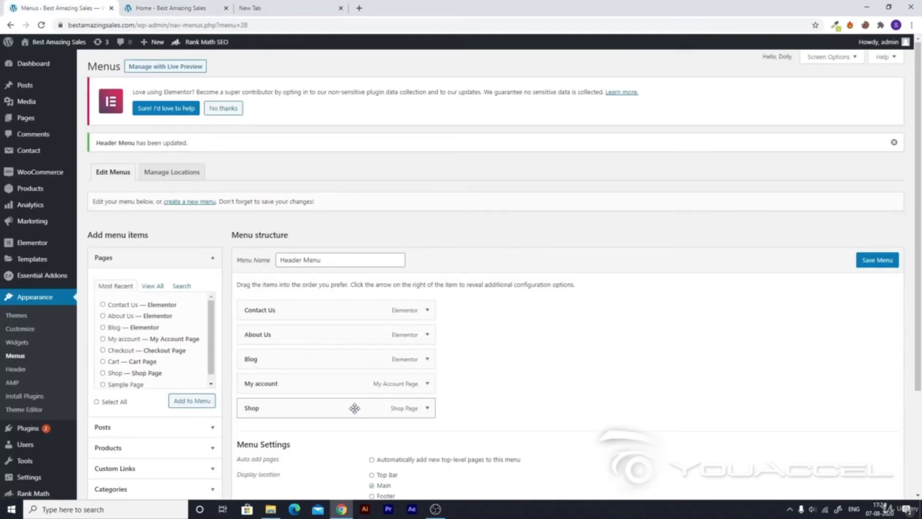
drag(355, 408, 348, 300)
drag(327, 387, 301, 324)
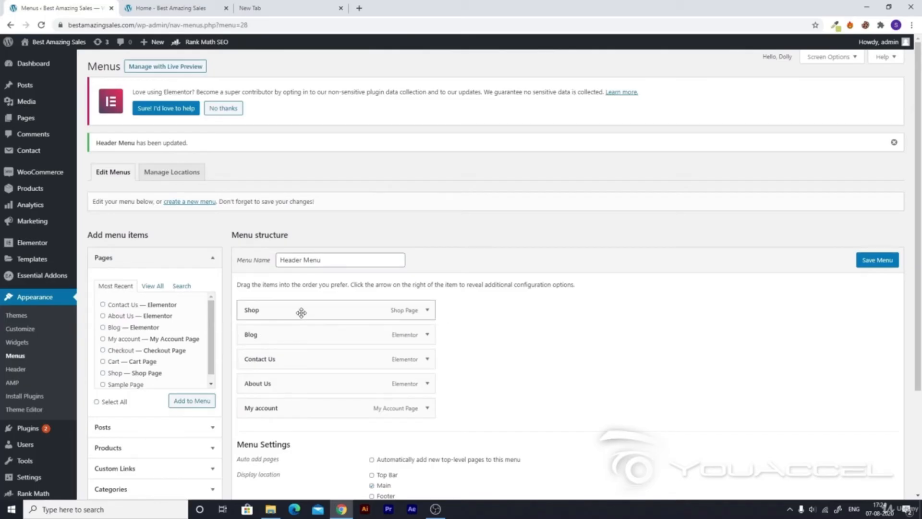
drag(282, 410, 262, 358)
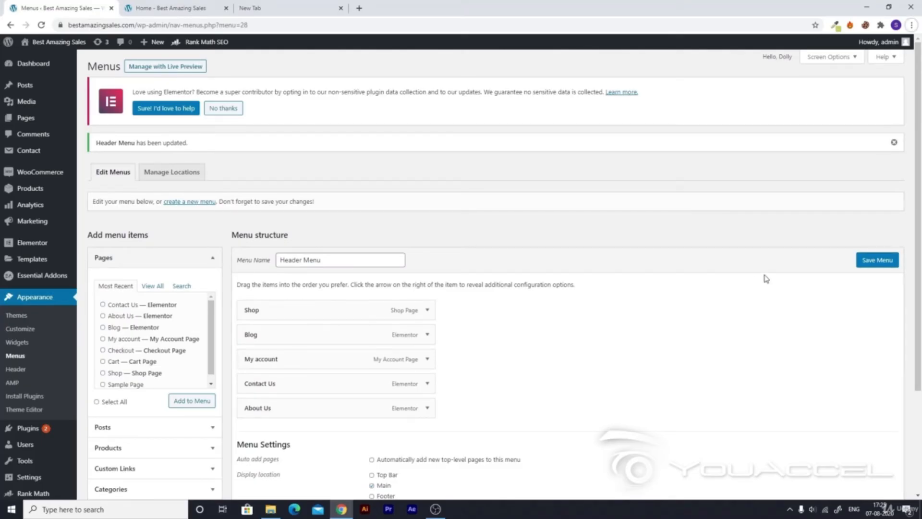
click(874, 260)
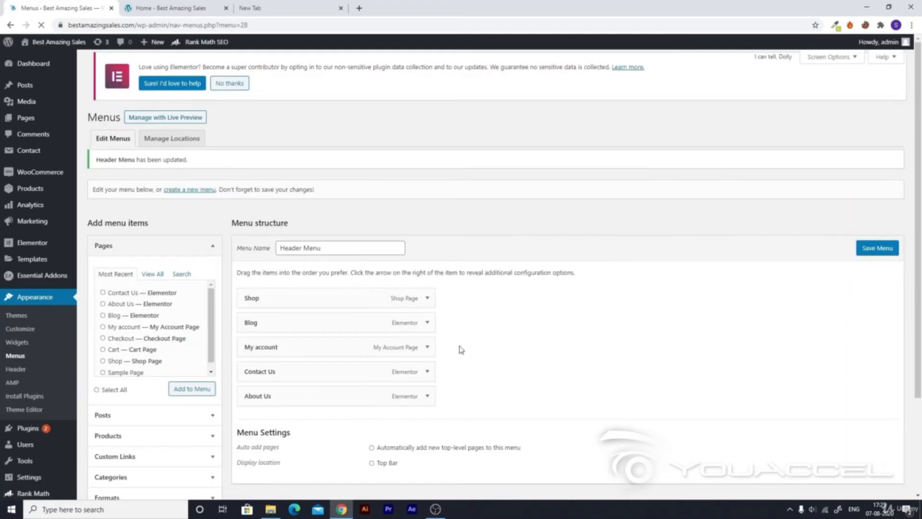
Step: Add the WooCommerce endpoints Orders, Downloads, Addresses, Account details, Logout and Lost password to Header Menu
scroll(460, 347, down, 3)
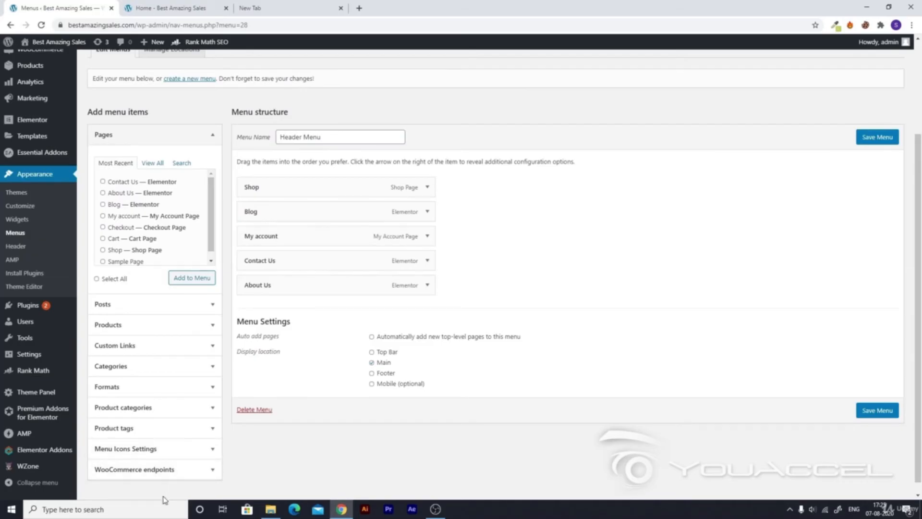
click(161, 470)
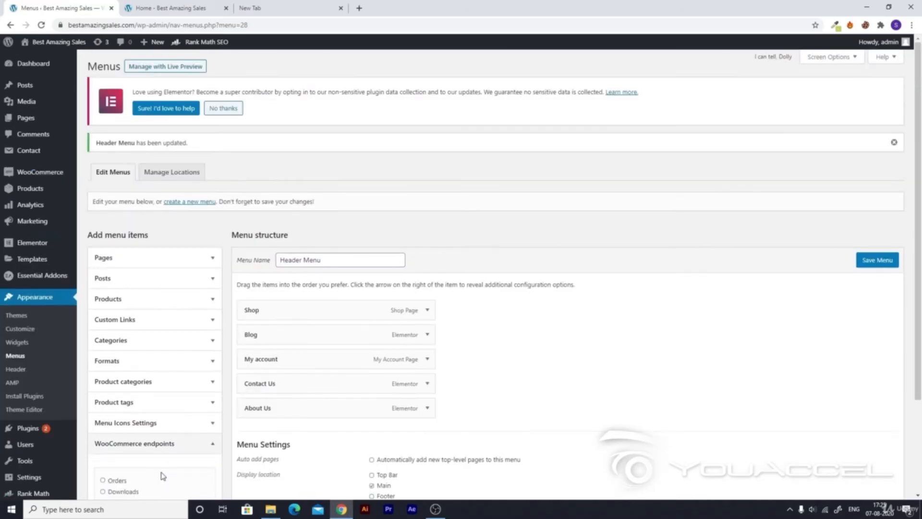
scroll(155, 454, down, 3)
click(111, 418)
click(110, 406)
click(111, 395)
click(103, 372)
click(103, 361)
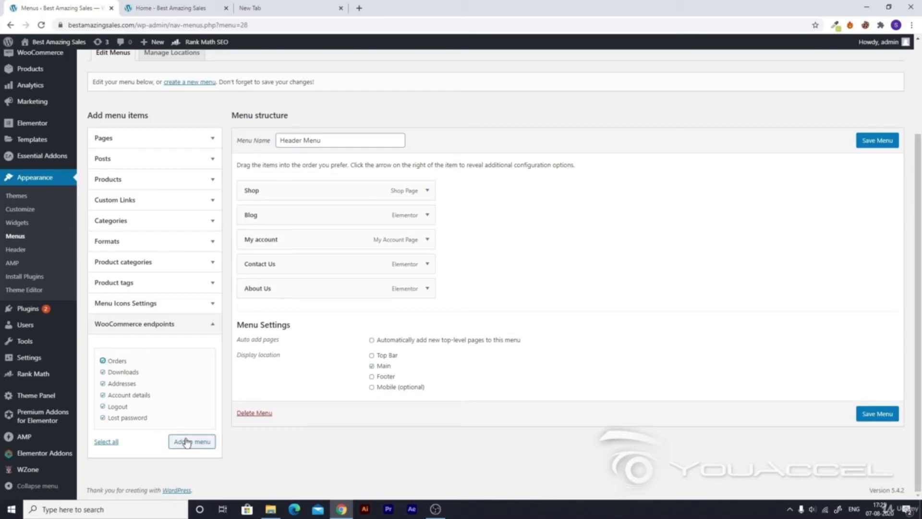
click(187, 443)
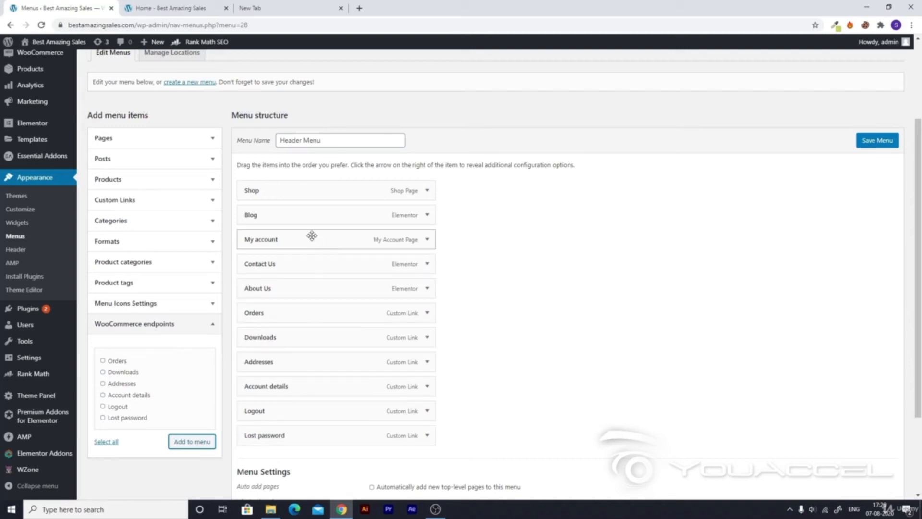
Step: Move My account below About Us with the WooCommerce endpoint links nested beneath it as sub items, and save the menu
drag(312, 235, 303, 288)
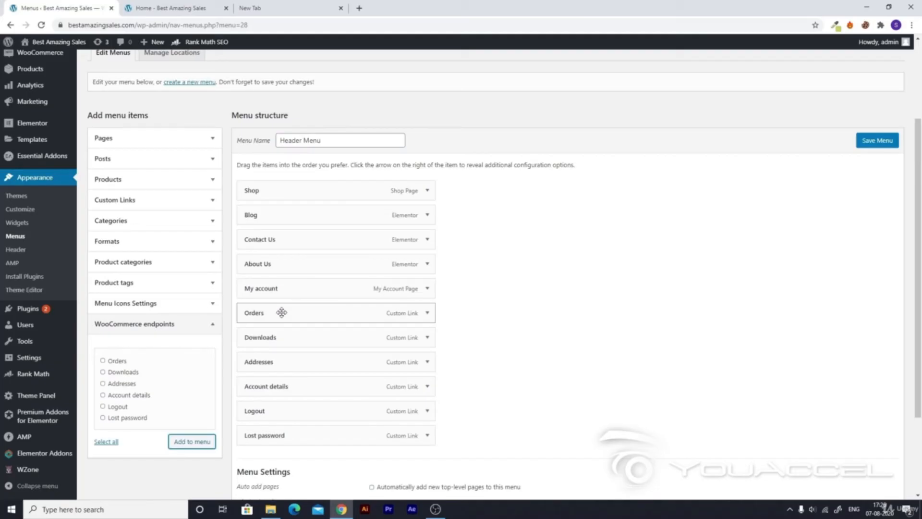
drag(282, 312, 335, 313)
drag(282, 336, 297, 407)
drag(295, 435, 303, 435)
click(874, 144)
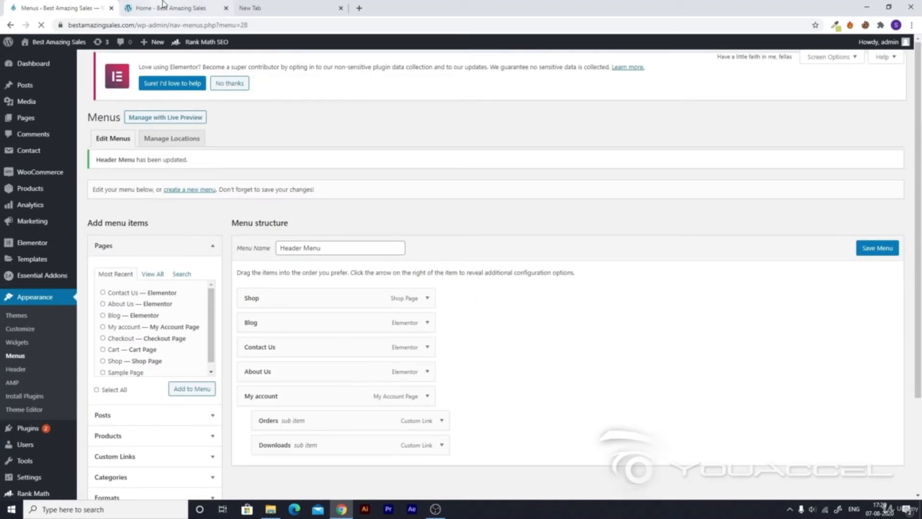
click(163, 6)
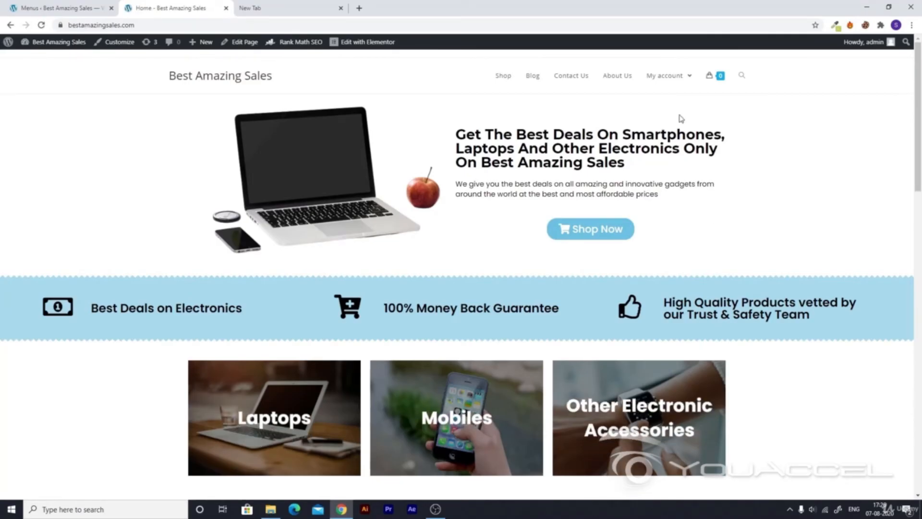
Step: Inspect the My account dropdown on the home page, and review the menu editor's screen options
mouse_move(673, 103)
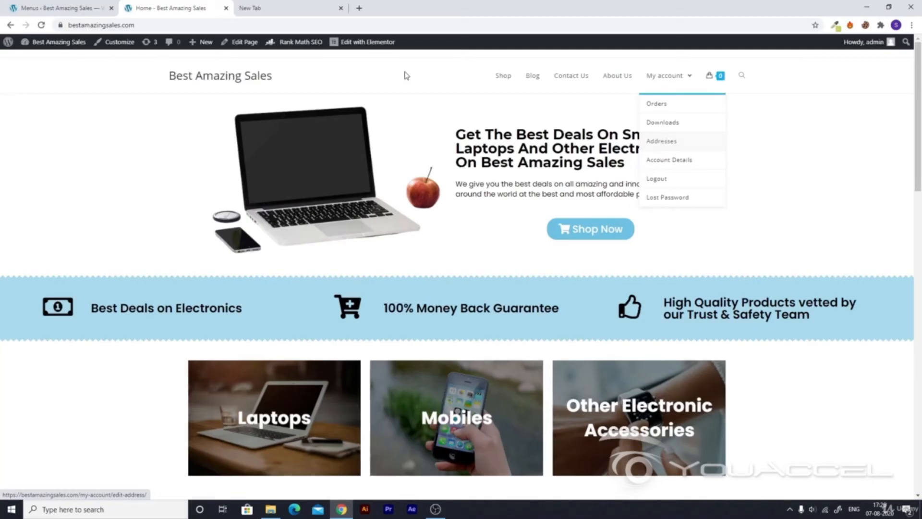
click(2, 4)
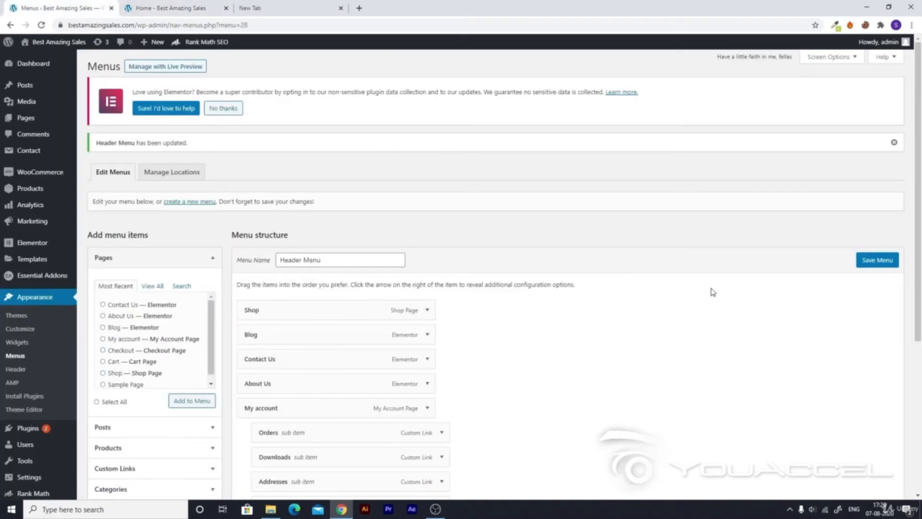
click(828, 57)
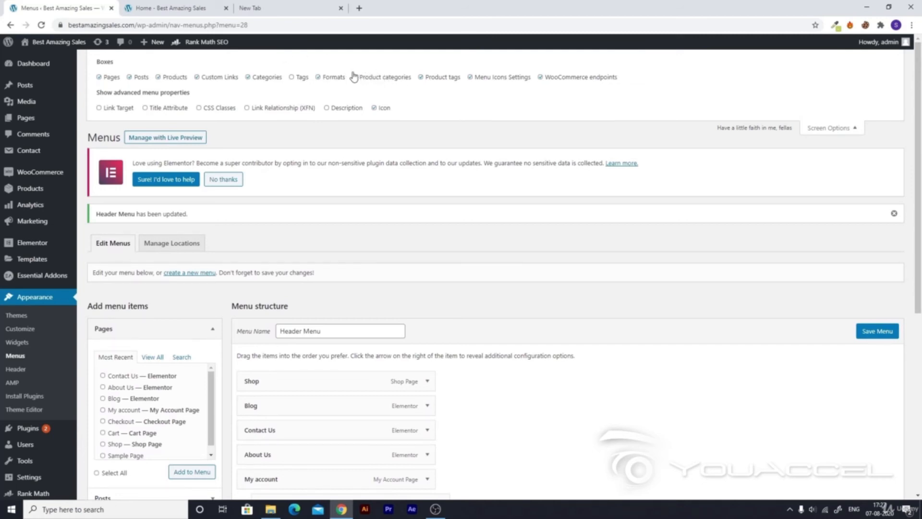
click(840, 128)
Step: Add product categories Electronics, Mobiles and Accessories, Smartphones and Basic Mobiles, Smartphones, Uncategorized, Computers and Accessories, and Tablets to Header Menu
scroll(241, 402, down, 5)
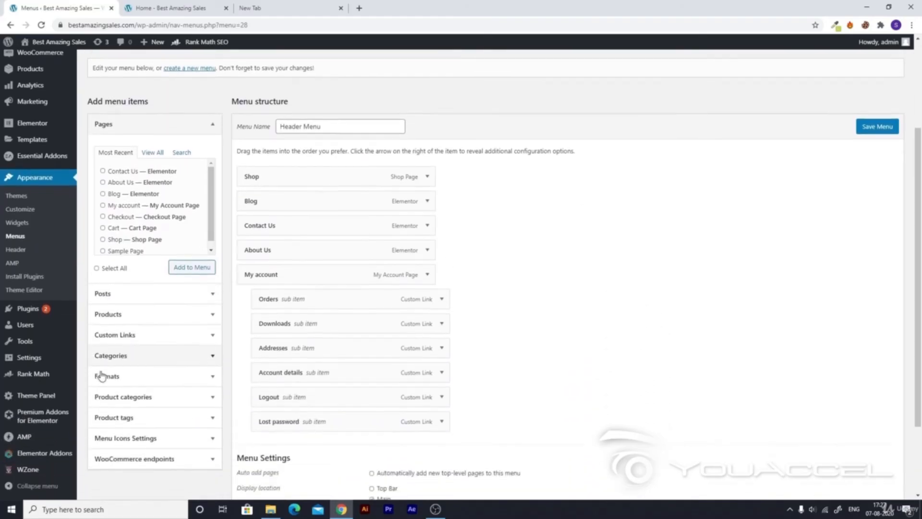
click(124, 338)
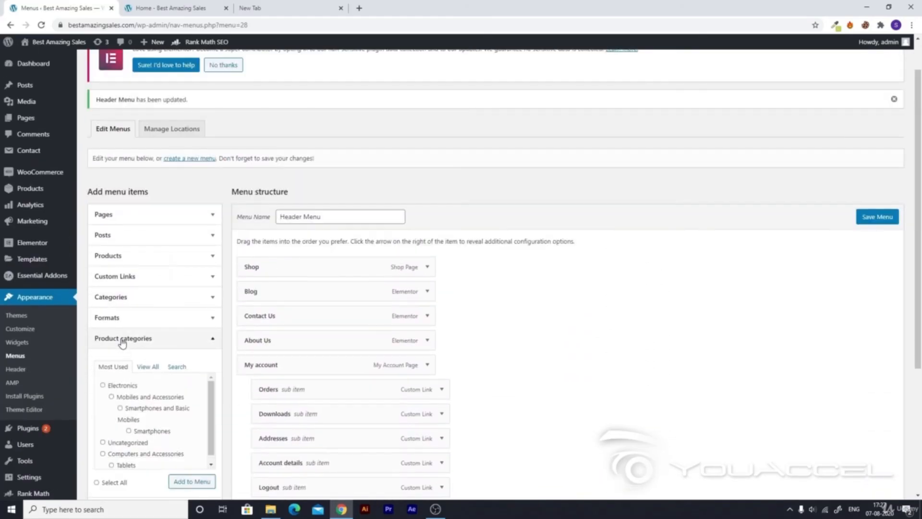
scroll(122, 343, down, 1)
scroll(120, 343, down, 1)
click(102, 289)
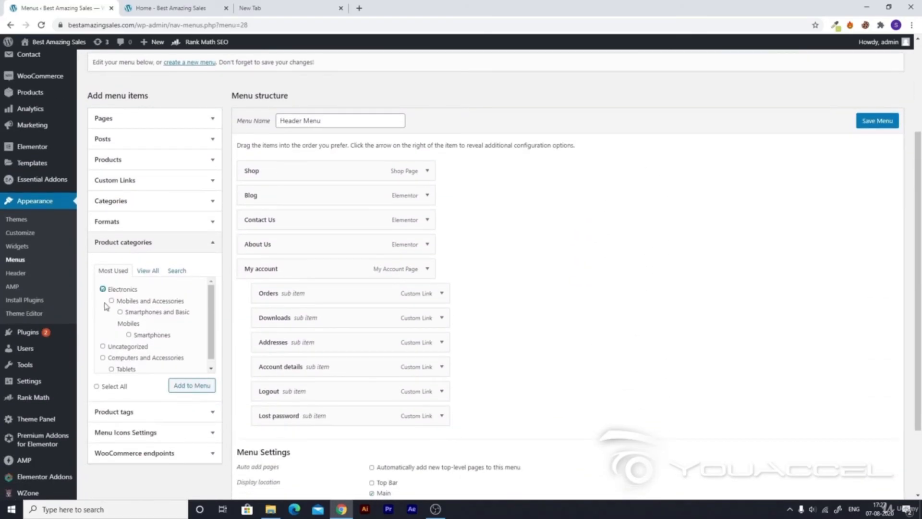
click(112, 300)
click(120, 312)
click(133, 336)
click(111, 347)
click(117, 358)
click(123, 368)
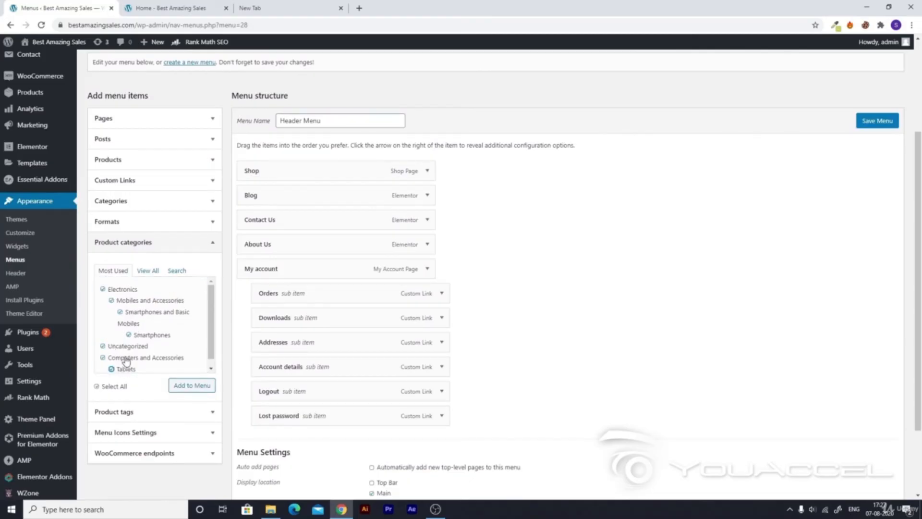
scroll(126, 361, down, 1)
click(182, 384)
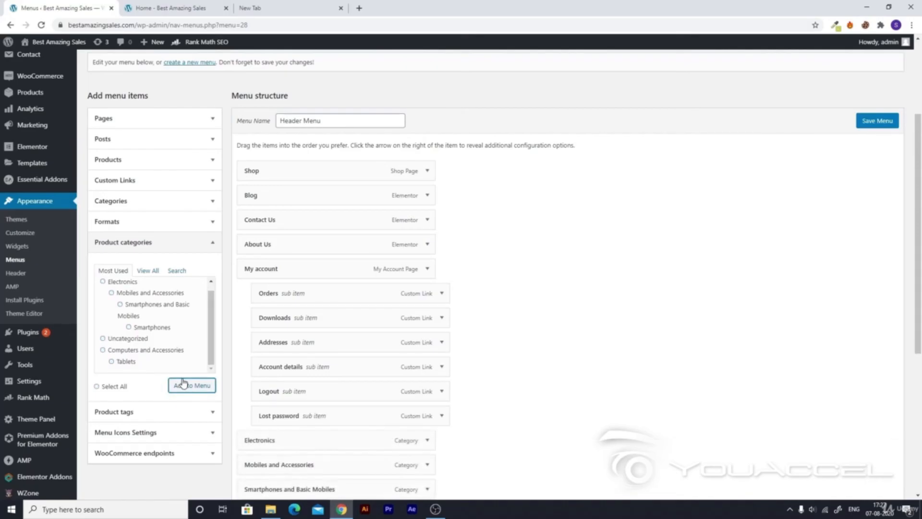
Step: Move Shop below the My account sub items and nest all the product categories beneath it as sub items
scroll(257, 354, down, 4)
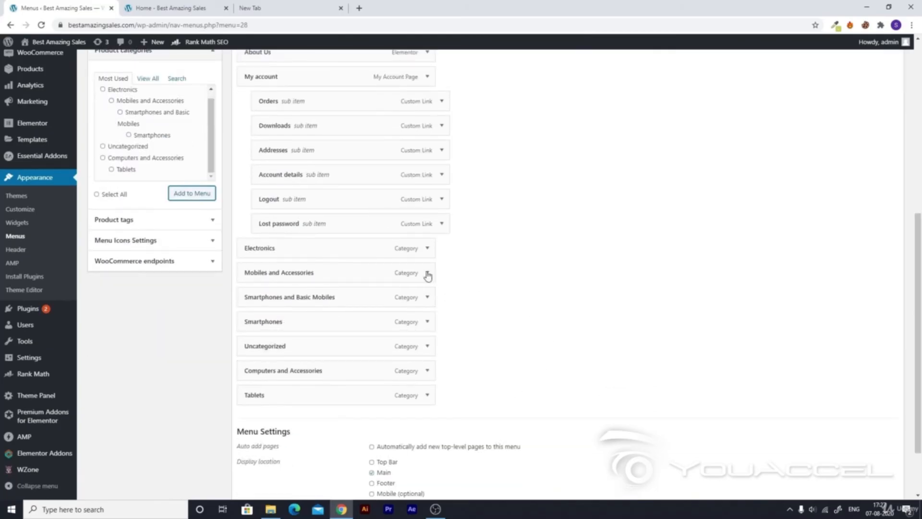
scroll(363, 388, up, 2)
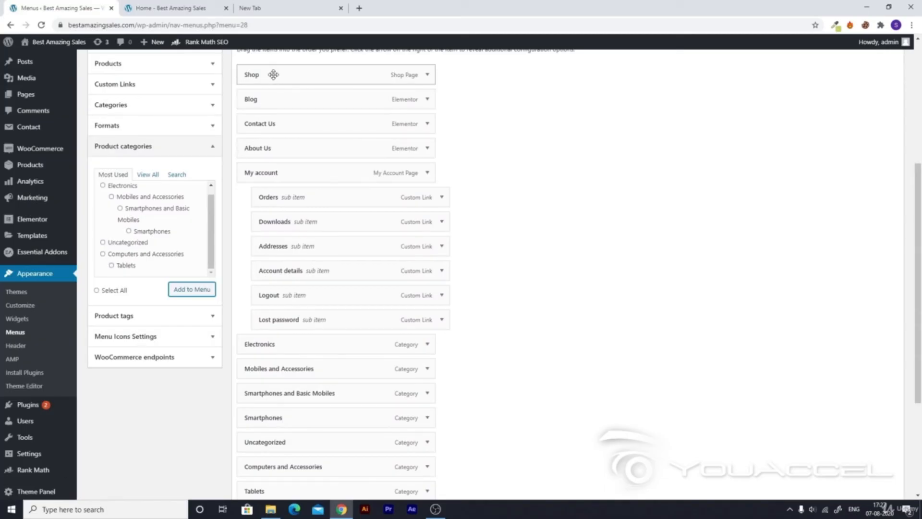
drag(273, 74, 302, 346)
drag(292, 368, 319, 426)
scroll(319, 426, down, 2)
drag(288, 345, 320, 387)
drag(293, 412, 315, 405)
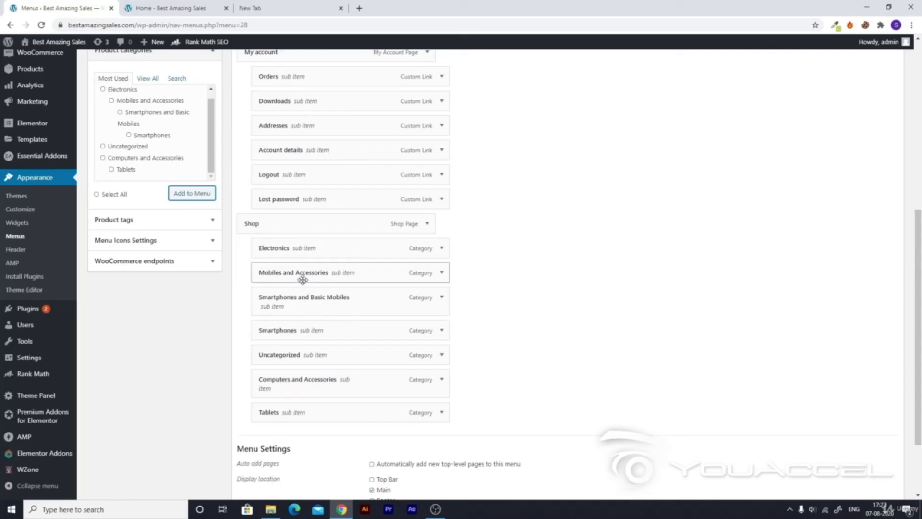
Step: Keep Mobiles and Accessories at the same sub-item level as Electronics beneath Shop, and save Header Menu
mouse_move(303, 280)
mouse_down()
mouse_move(347, 278)
mouse_move(317, 279)
mouse_up()
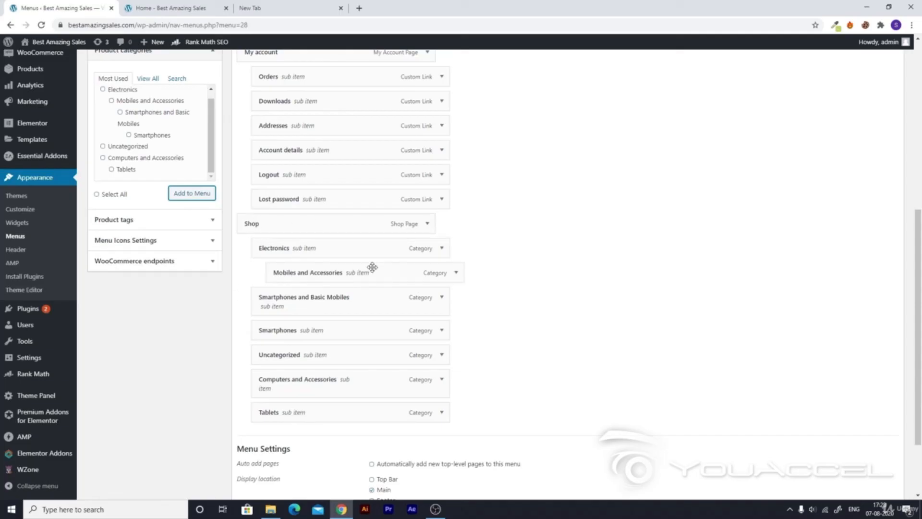
drag(373, 273, 362, 271)
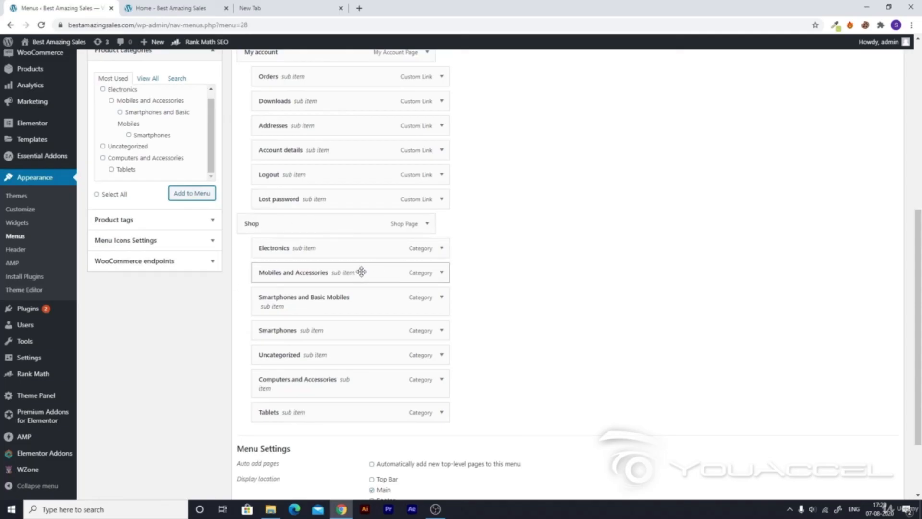
scroll(422, 327, down, 2)
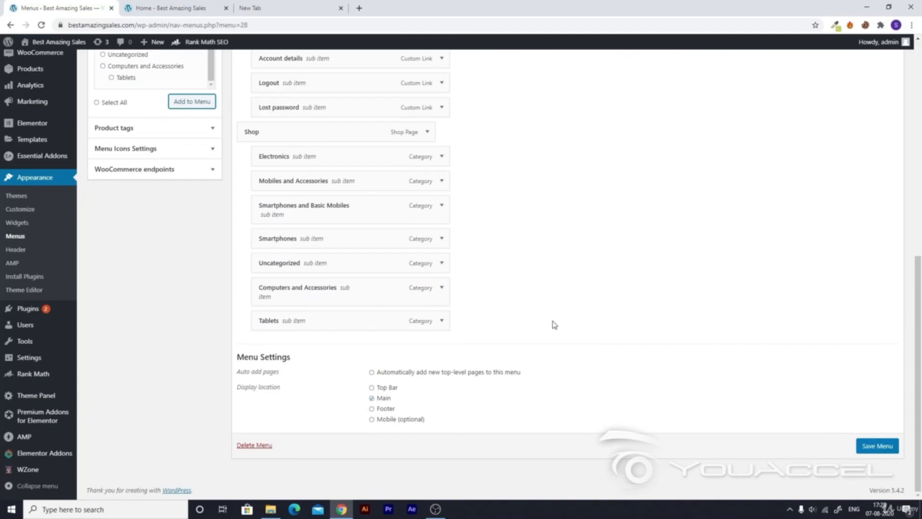
scroll(555, 325, up, 2)
scroll(876, 444, down, 2)
click(876, 445)
scroll(703, 385, up, 2)
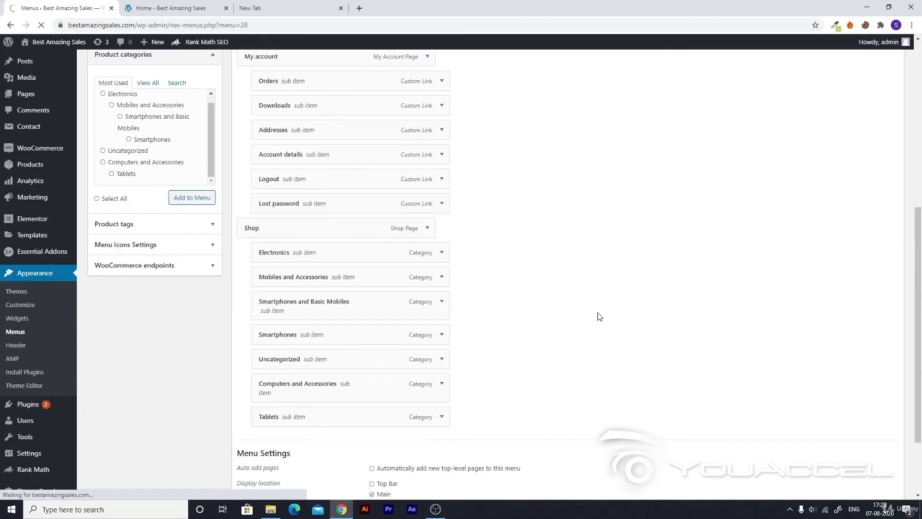
scroll(642, 364, up, 2)
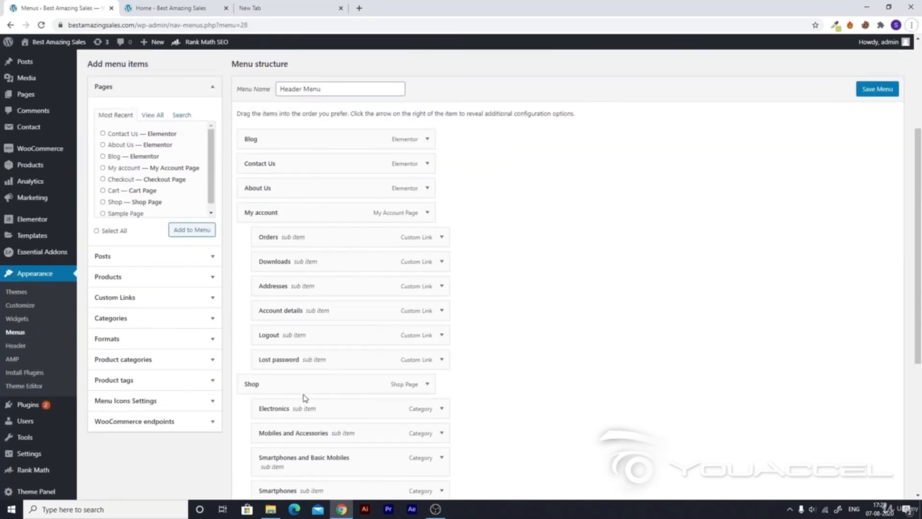
Step: Move Shop with its category sub items above Blog, and My account with its sub items directly below Blog
drag(278, 388, 267, 129)
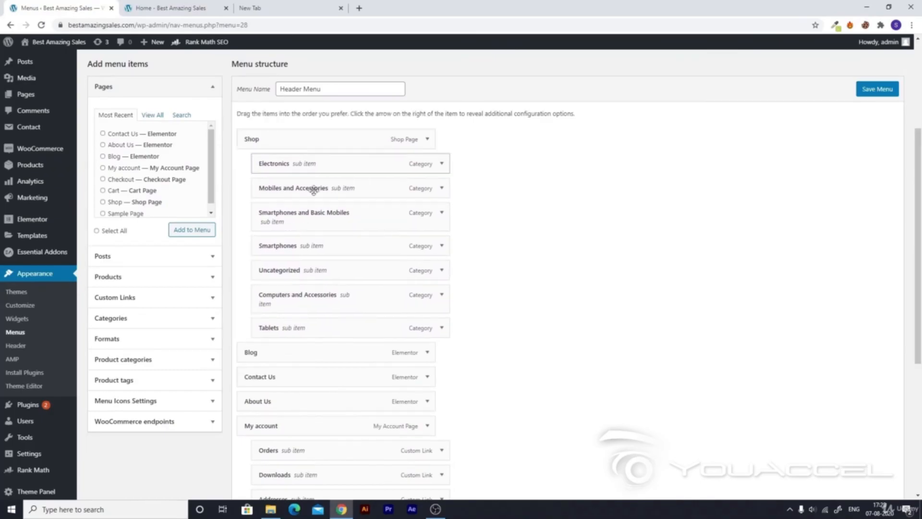
scroll(379, 317, down, 2)
drag(295, 331, 288, 281)
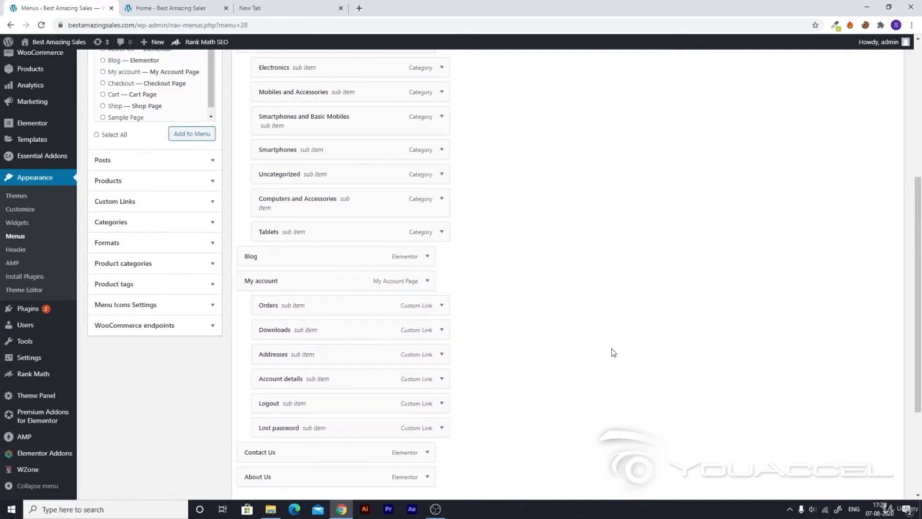
Step: Save Header Menu and reload the site's home page to check the order of the header navigation
scroll(644, 334, down, 5)
click(885, 456)
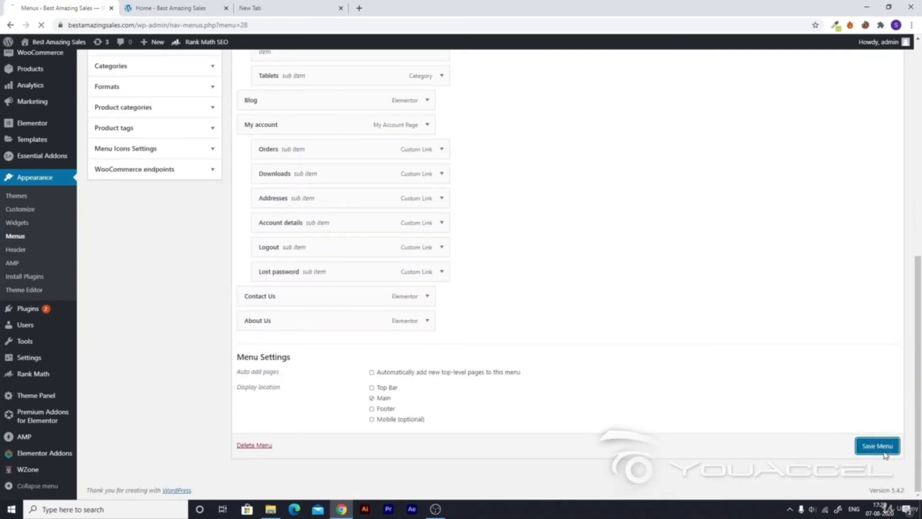
click(128, 5)
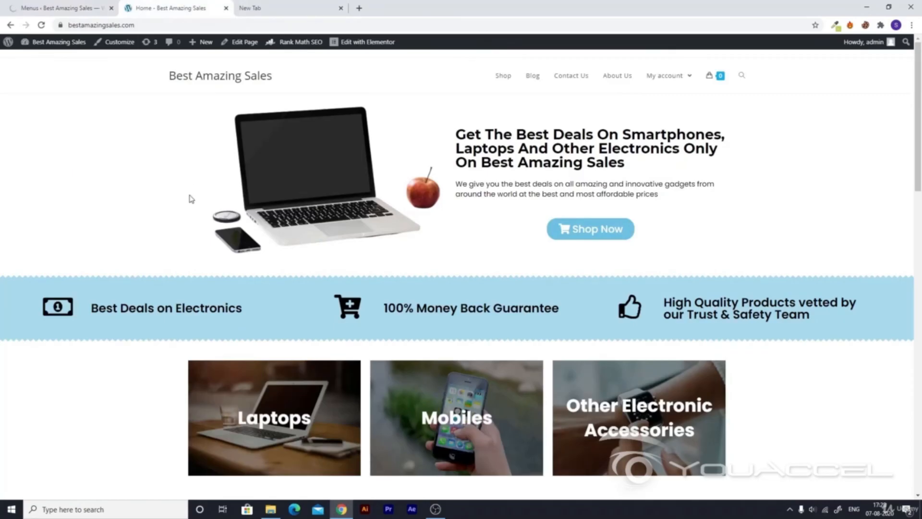
key(F5)
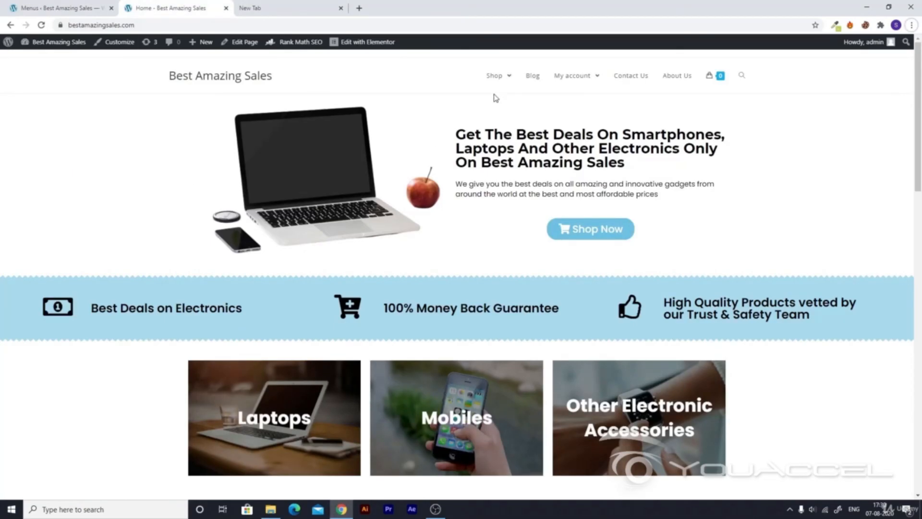